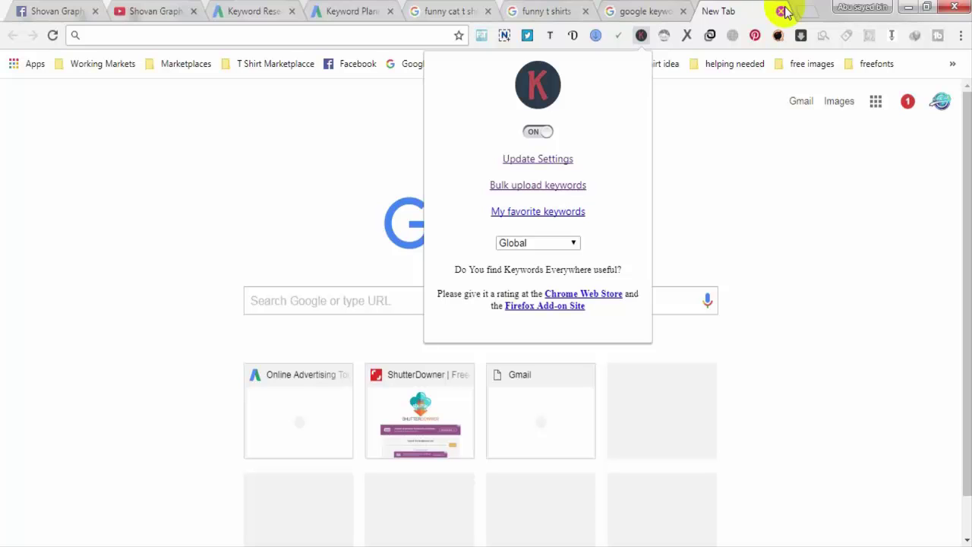
Close the favourites page and paste 'funny cat t shirt' into Keyword Planner's product field
{"action": "left_click", "coordinate": [782, 11]}
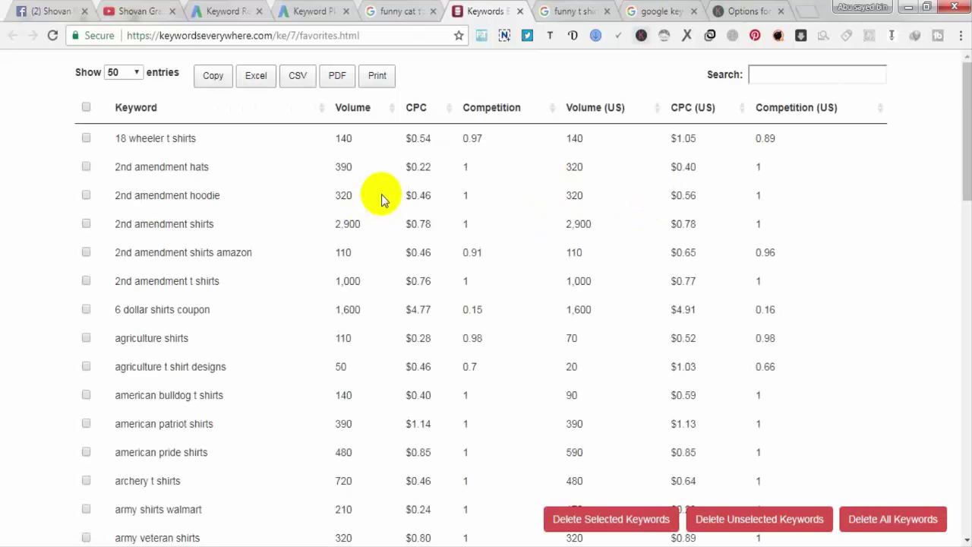
{"action": "left_click", "coordinate": [517, 9]}
{"action": "right_click", "coordinate": [130, 315]}
{"action": "left_click", "coordinate": [162, 395]}
{"action": "scroll", "coordinate": [190, 357], "scroll_direction": "down", "scroll_amount": 2}
Get Keyword Planner ideas for 'funny cat t shirt' and check its 1,000 global monthly searches
{"action": "scroll", "coordinate": [122, 228], "scroll_direction": "down", "scroll_amount": 3}
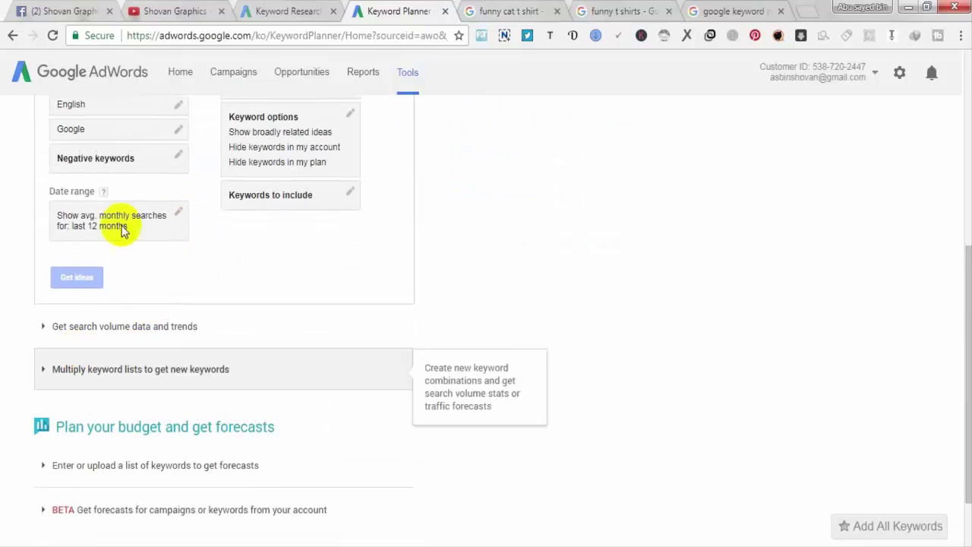
{"action": "scroll", "coordinate": [190, 179], "scroll_direction": "up", "scroll_amount": 2}
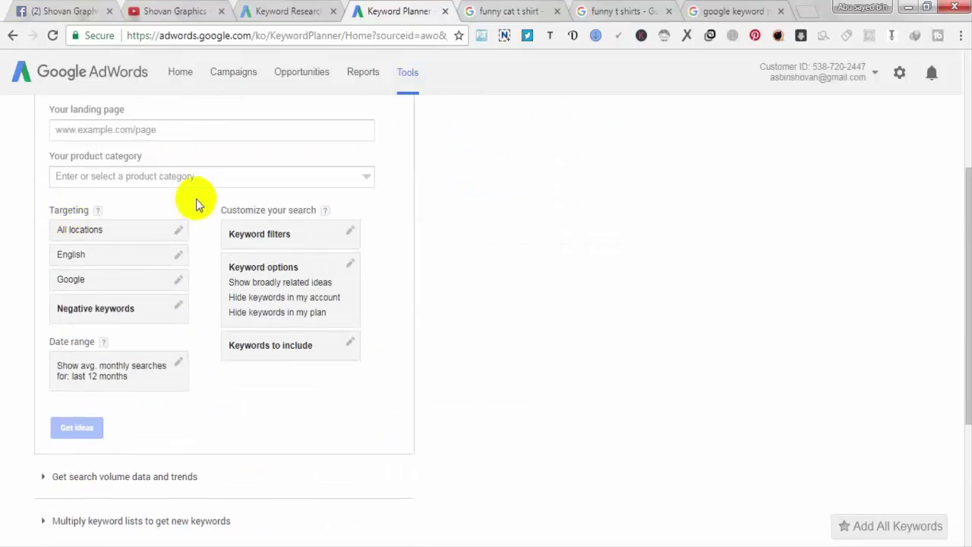
{"action": "left_click", "coordinate": [79, 430]}
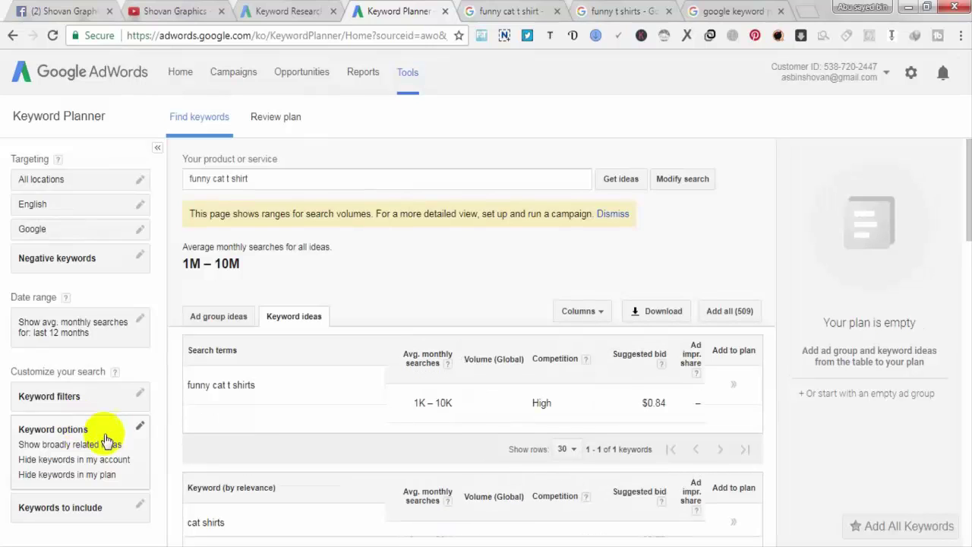
{"action": "scroll", "coordinate": [511, 212], "scroll_direction": "down", "scroll_amount": 1}
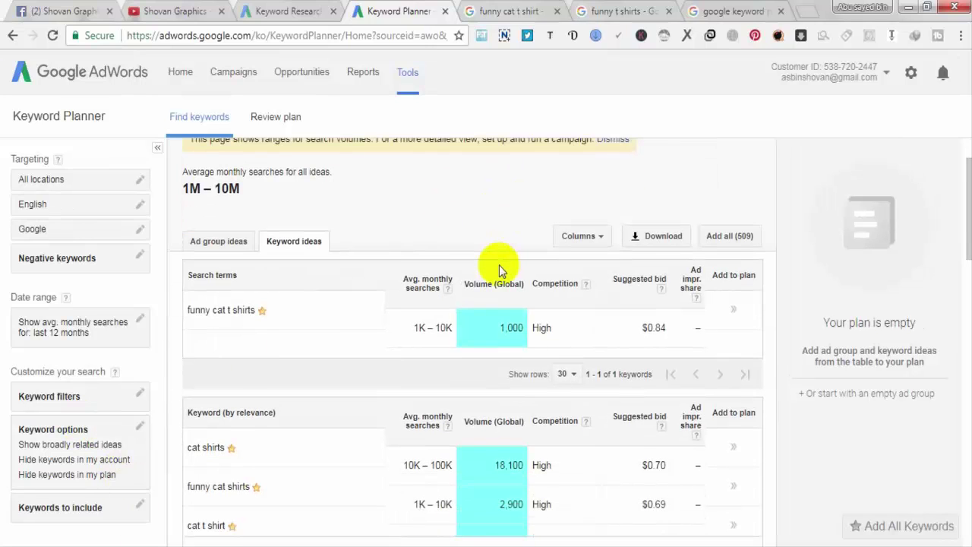
{"action": "key", "text": "ctrl+9"}
Search Google for 'business cards' and read its 673,000 monthly volume from Keywords Everywhere
{"action": "left_click", "coordinate": [336, 80]}
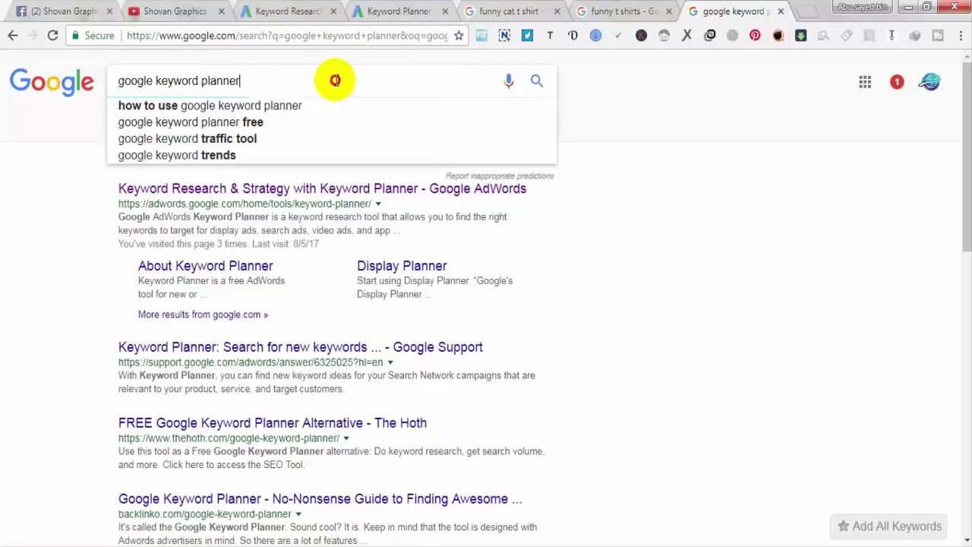
{"action": "double_click", "coordinate": [336, 80]}
{"action": "left_click", "coordinate": [336, 81]}
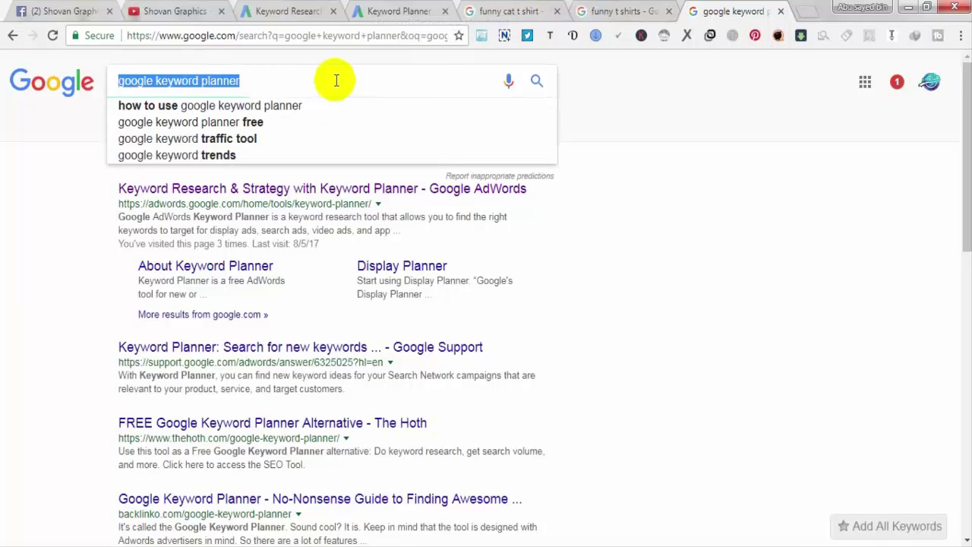
{"action": "type", "text": "business cards"}
{"action": "key", "text": "Return"}
{"action": "triple_click", "coordinate": [191, 81]}
{"action": "right_click", "coordinate": [191, 81]}
{"action": "left_click", "coordinate": [232, 120]}
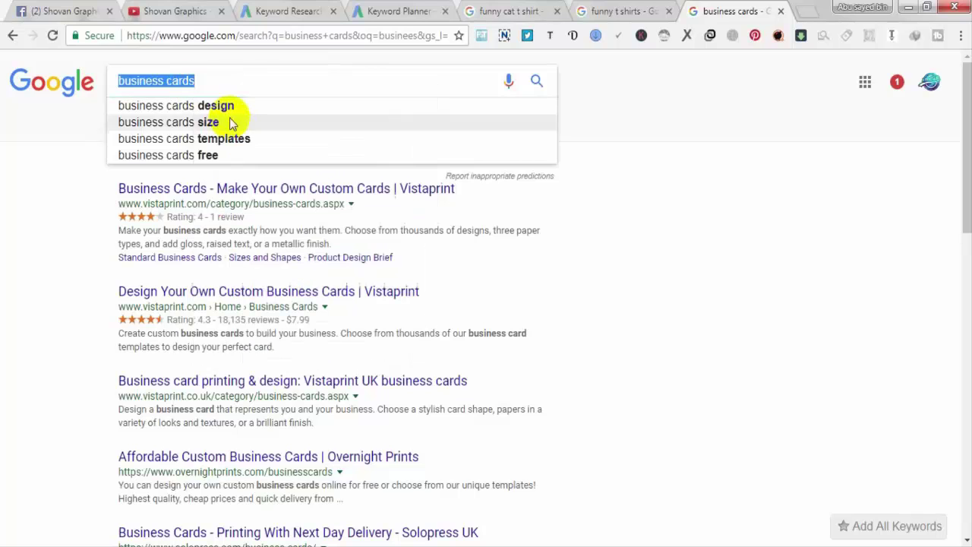
{"action": "left_click", "coordinate": [67, 140]}
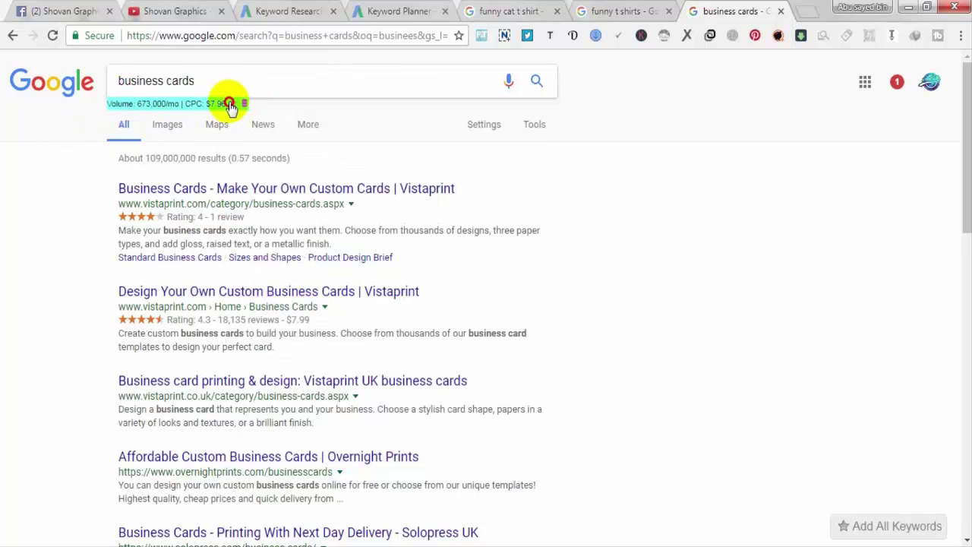
{"action": "scroll", "coordinate": [365, 274], "scroll_direction": "down", "scroll_amount": 10}
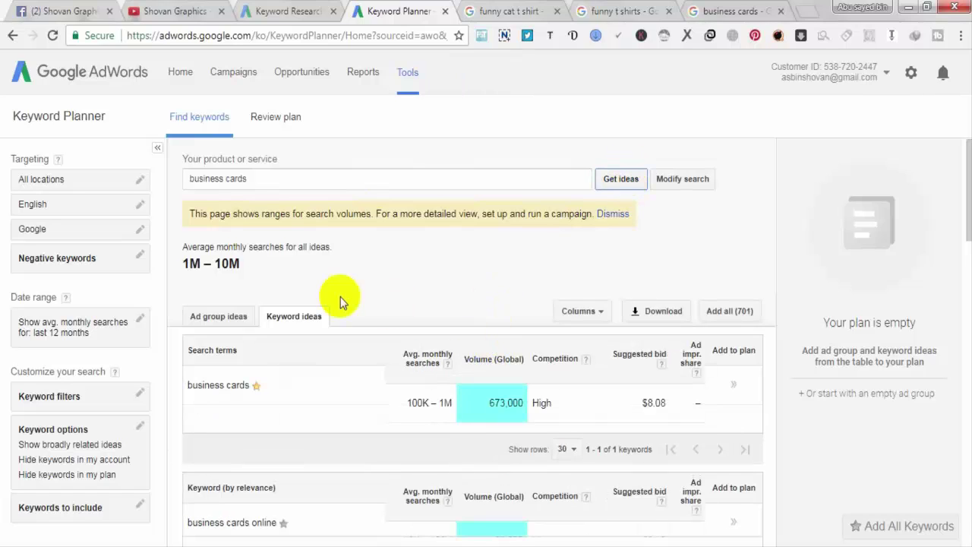
Scroll through the 701 business cards keyword ideas totalling 1M–10M monthly searches
{"action": "scroll", "coordinate": [334, 300], "scroll_direction": "down", "scroll_amount": 2}
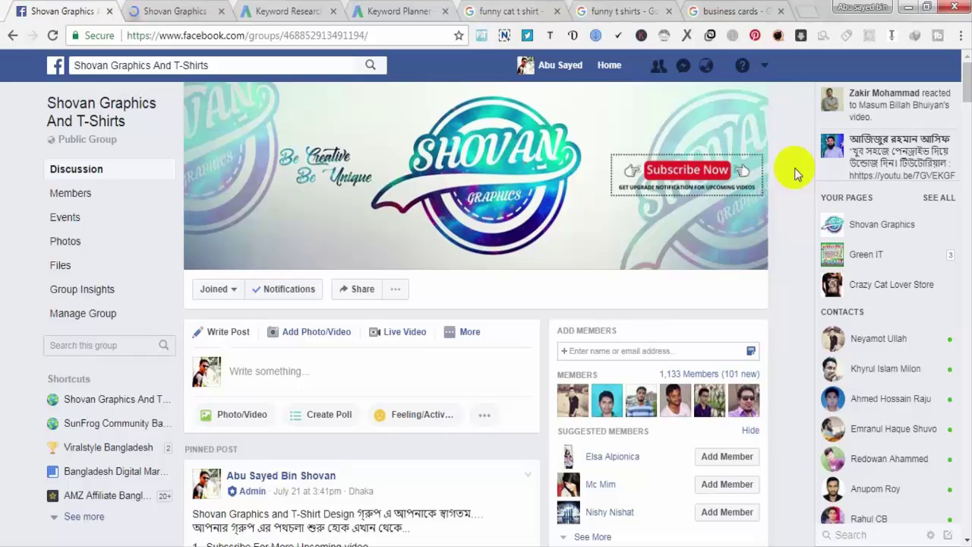
Switch to the YouTube tab showing the T-shirt design channel's home page
{"action": "key", "text": "ctrl+Tab"}
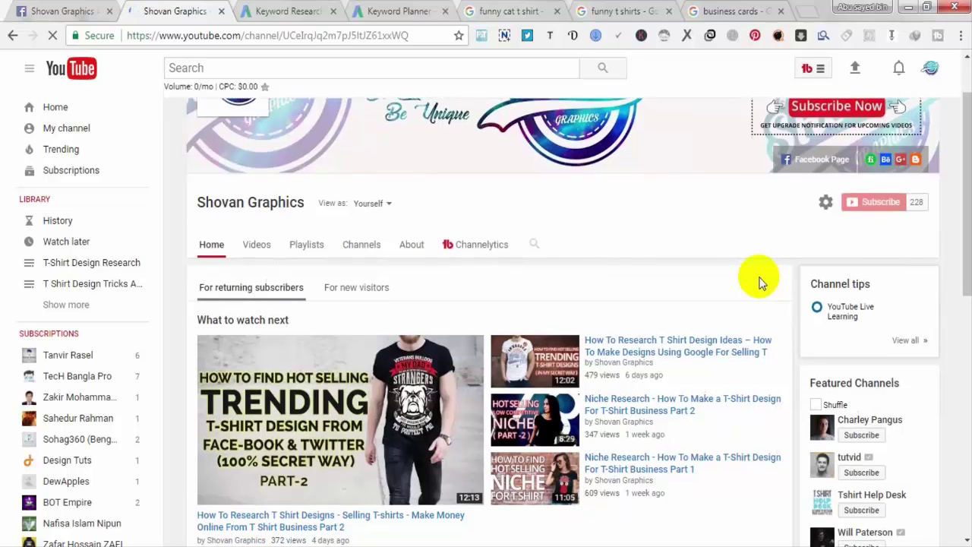